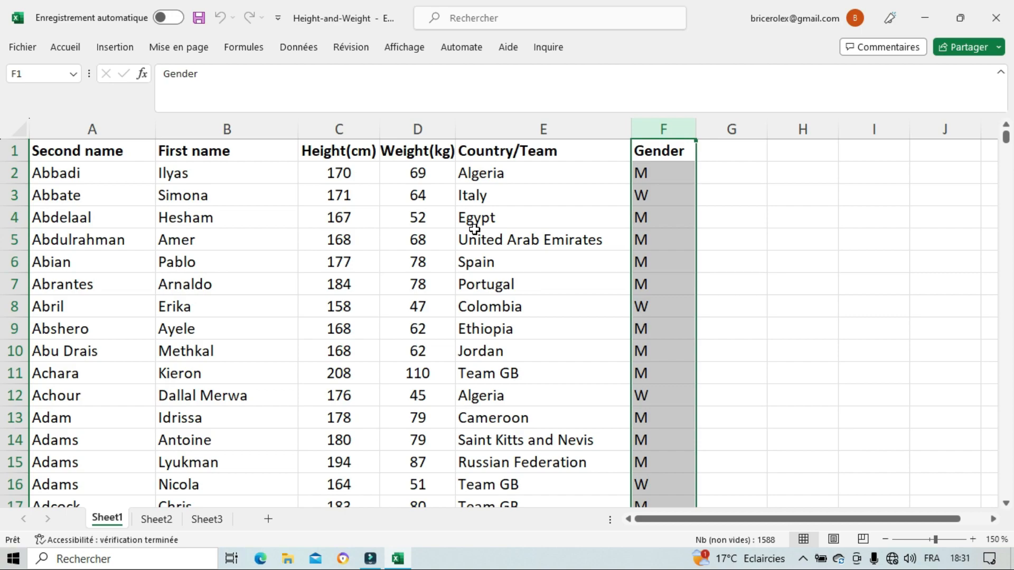
# - Insert an empty markers-only scatter chart on Sheet1, starting from a blank cell outside the athlete data
pyautogui.click(343, 129)
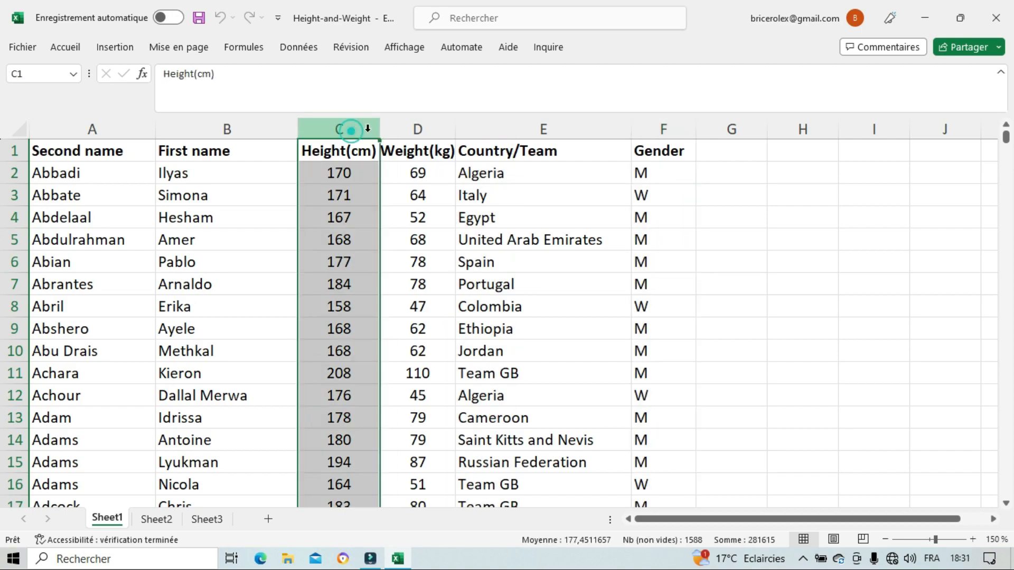
pyautogui.click(412, 129)
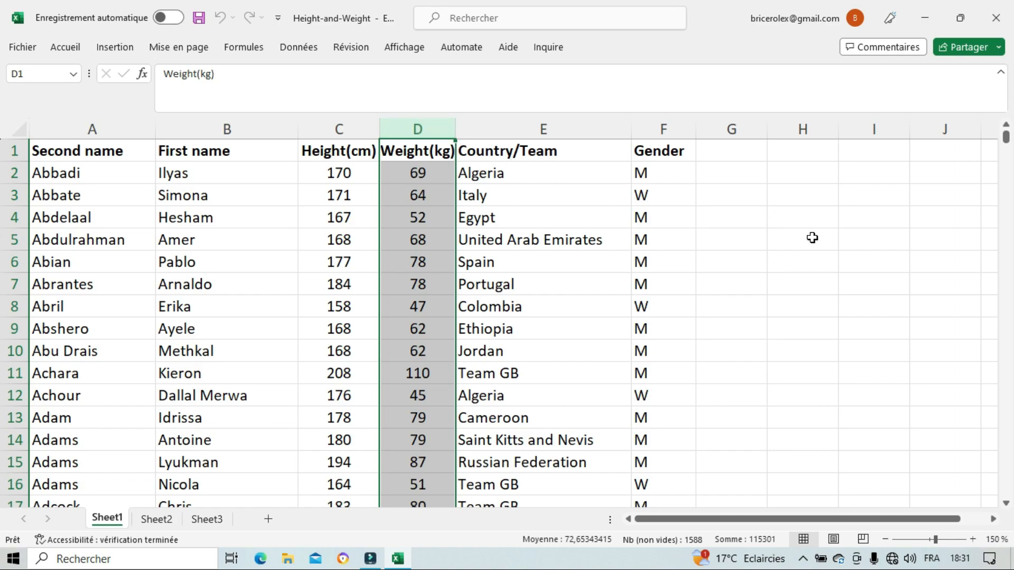
pyautogui.click(796, 241)
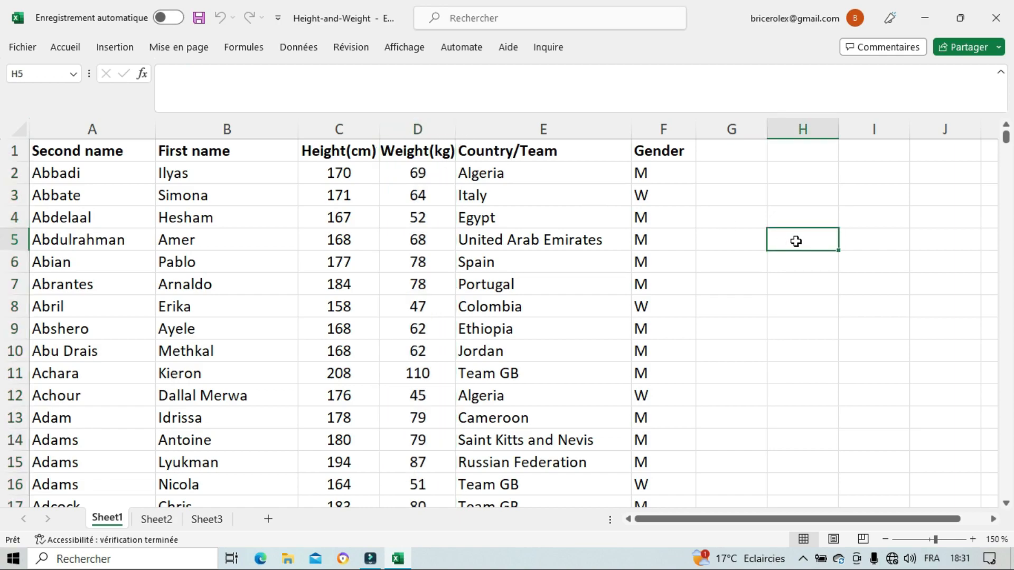
pyautogui.click(115, 49)
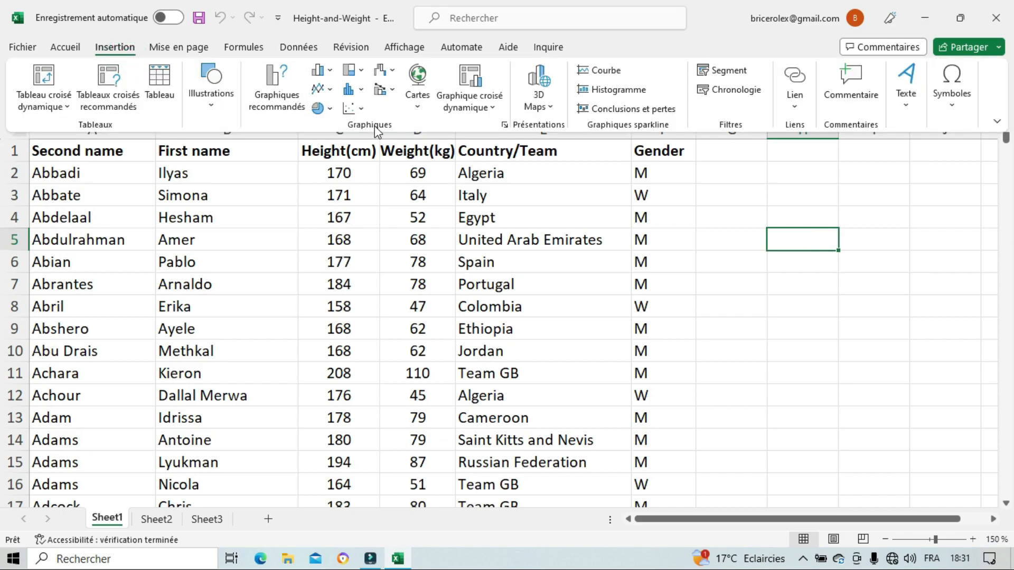
pyautogui.click(349, 110)
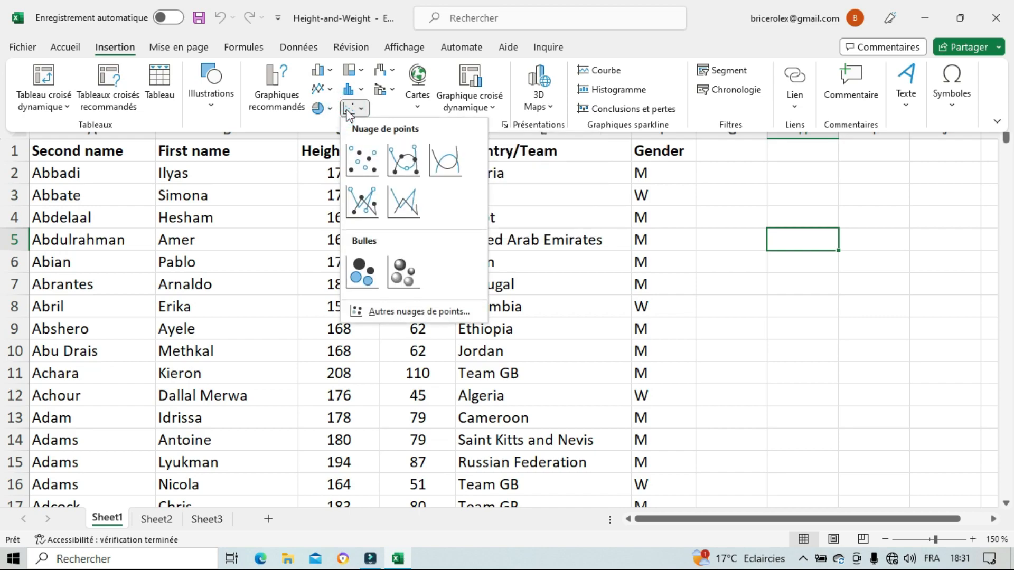
pyautogui.click(362, 160)
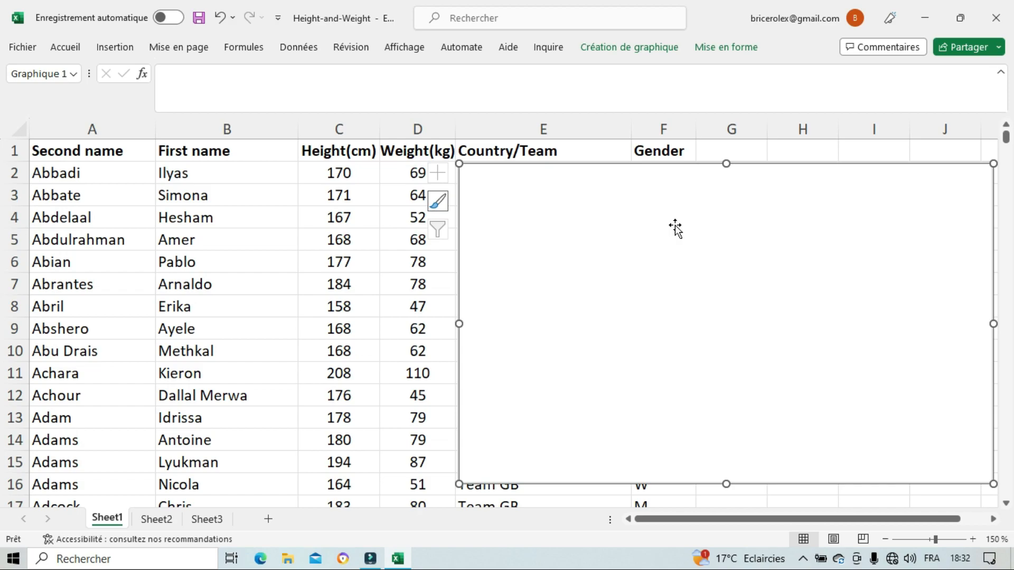
# - Add a data series to the empty chart, with the heights in C2:C1588 as its X values
pyautogui.rightClick(675, 226)
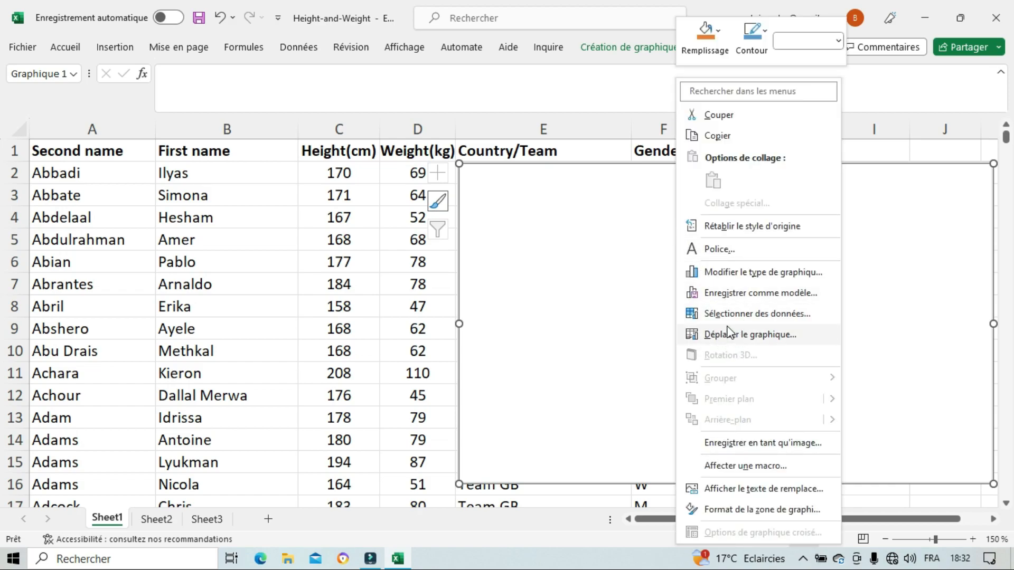
pyautogui.click(752, 315)
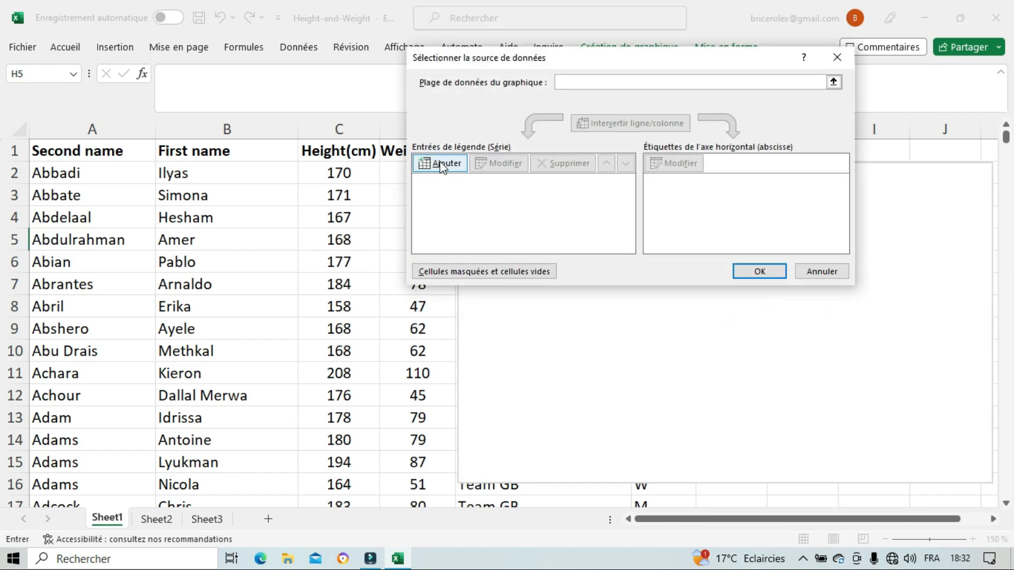
pyautogui.click(446, 163)
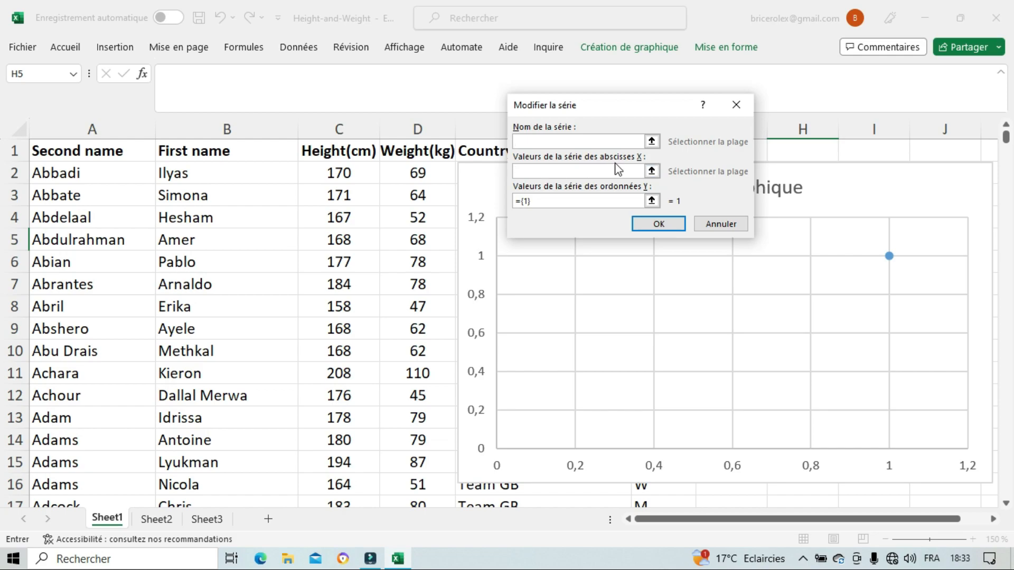
pyautogui.click(600, 170)
pyautogui.click(350, 176)
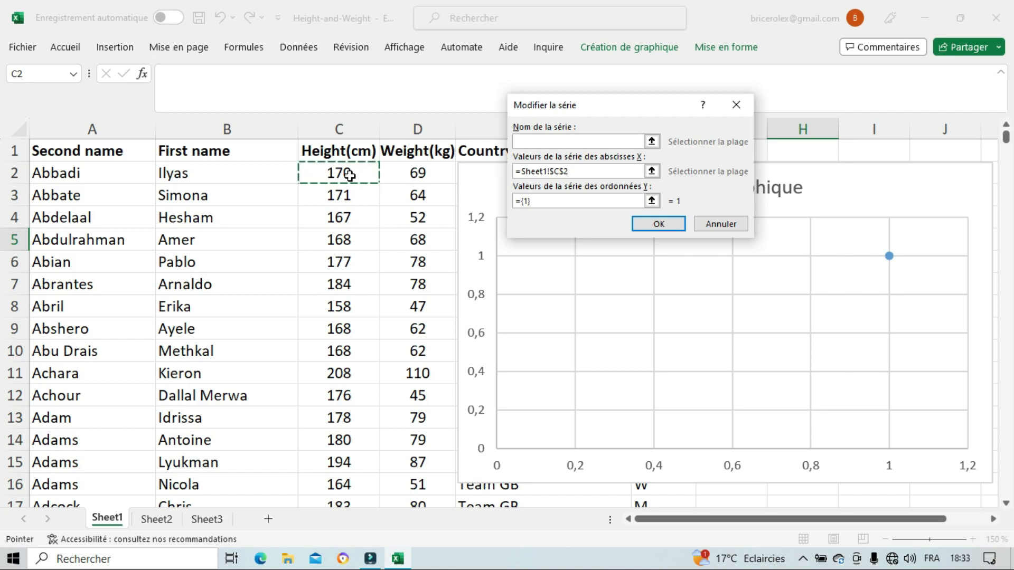
pyautogui.hotkey('ctrl', 'shift', 'Down')
# - Set the series' Y values to the weights in D2:D1588 and apply the data source
pyautogui.click(539, 206)
pyautogui.press('BackSpace')
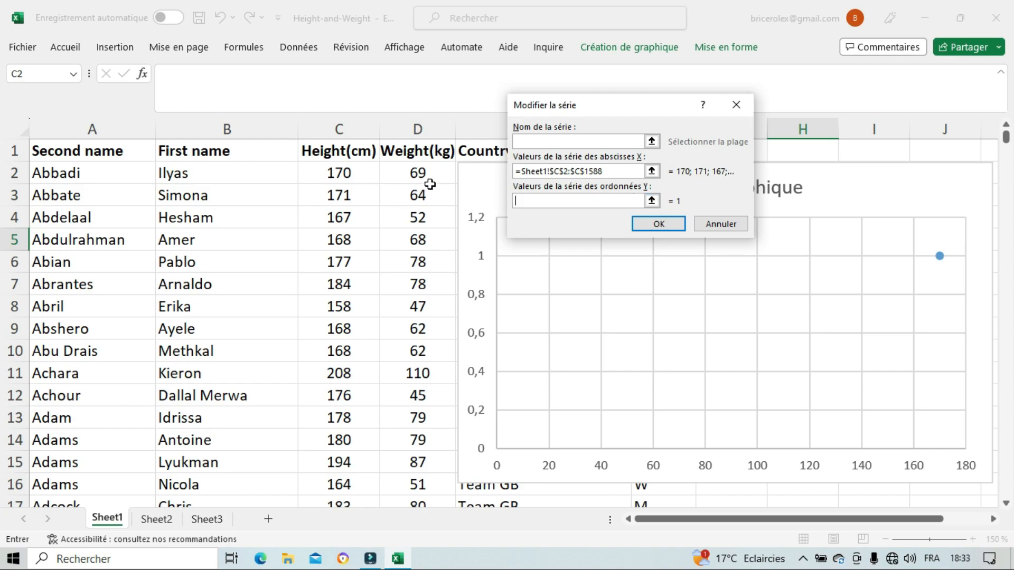
pyautogui.click(418, 172)
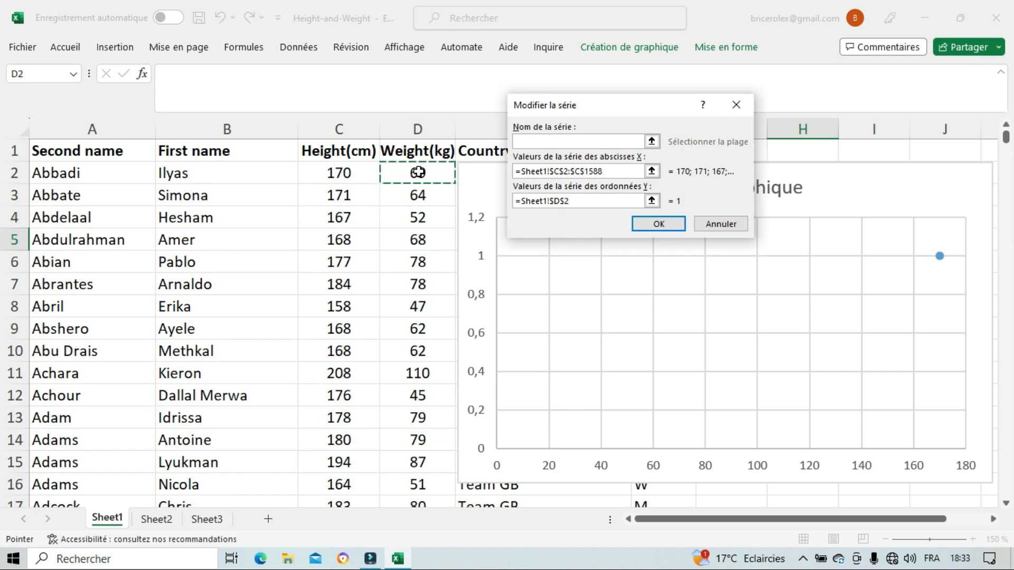
pyautogui.hotkey('ctrl', 'shift', 'Down')
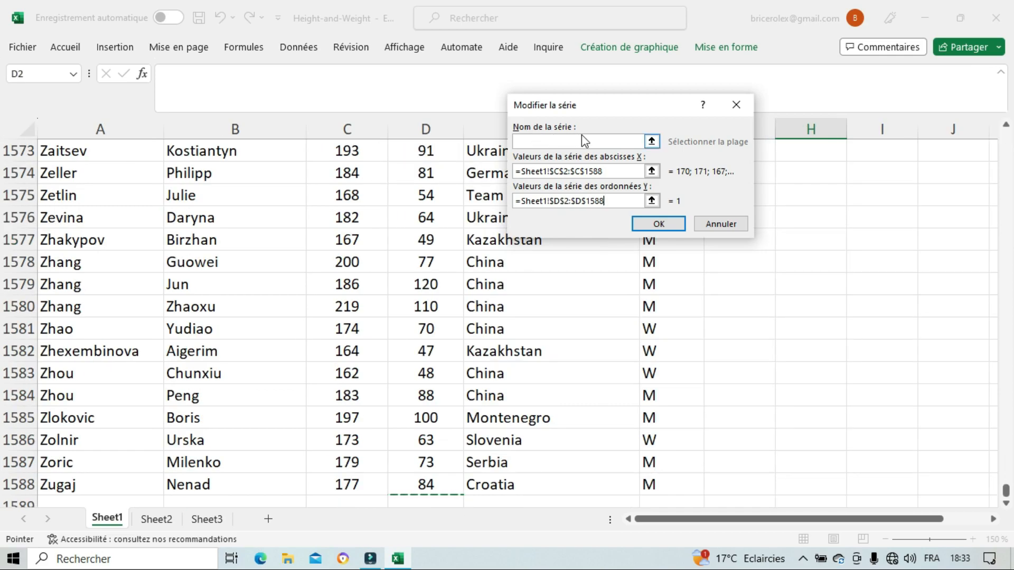
pyautogui.click(658, 224)
pyautogui.click(745, 272)
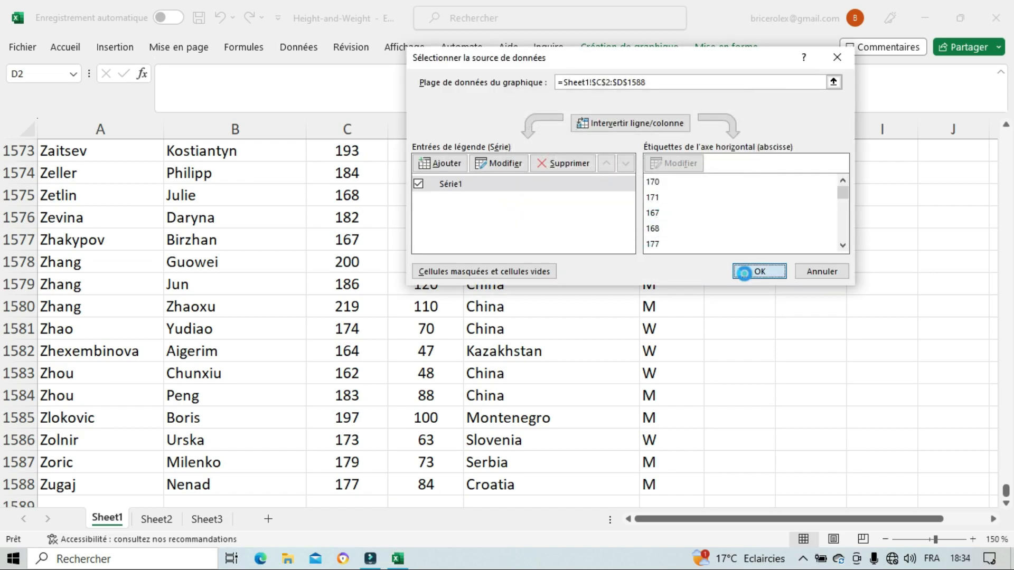
# - Add axis titles to the height and weight scatter chart
pyautogui.moveTo(1006, 490); pyautogui.dragTo(1006, 129)
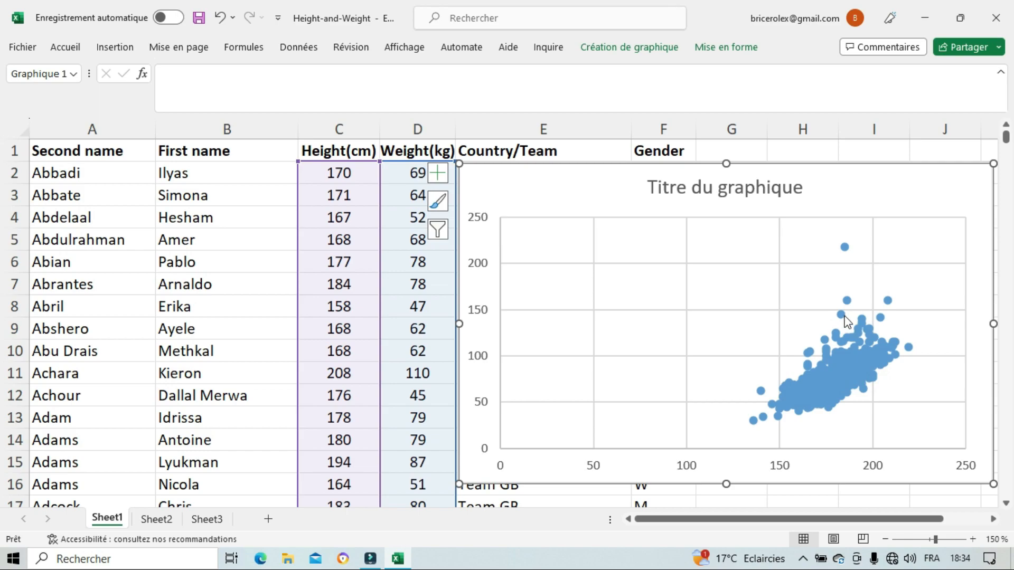
pyautogui.moveTo(837, 315)
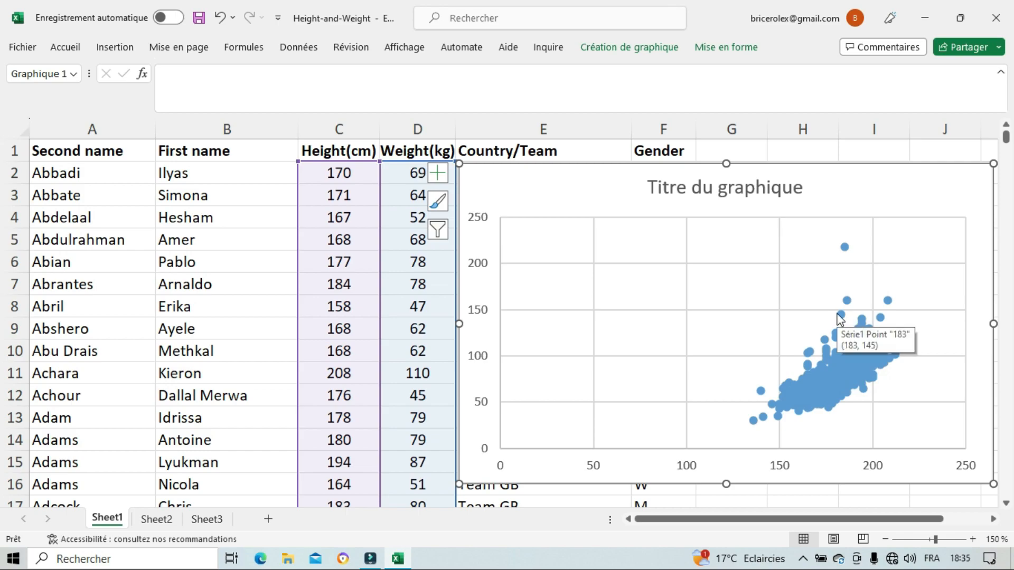
pyautogui.click(439, 179)
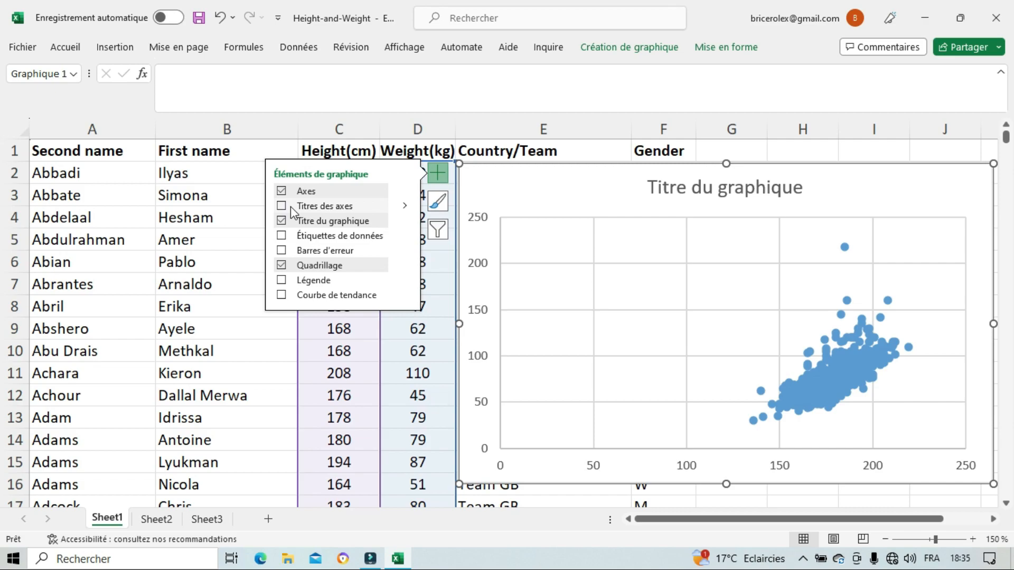
pyautogui.click(292, 211)
# - Change the vertical axis title to "Poids en kg"
pyautogui.click(492, 280)
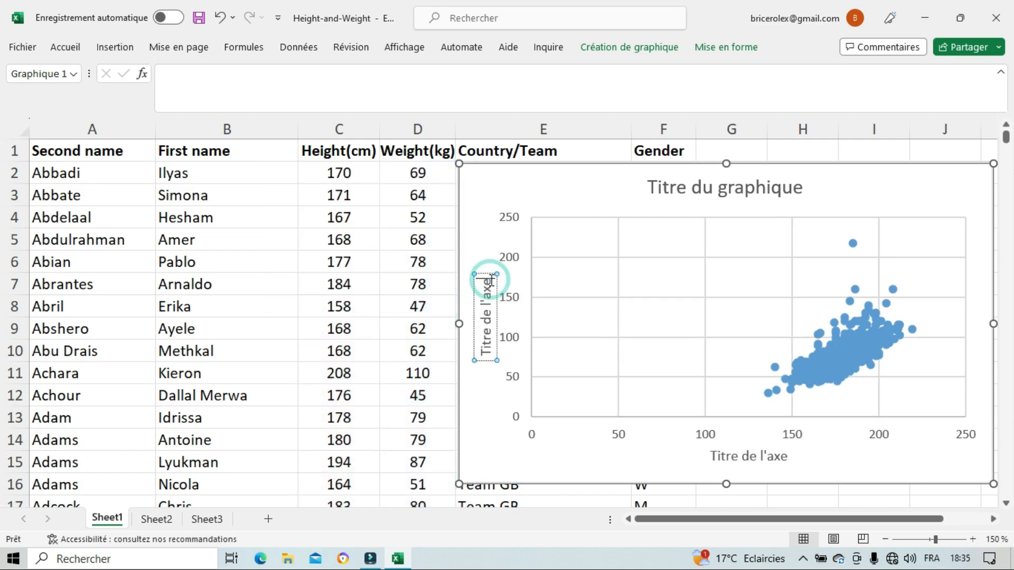
pyautogui.press('BackSpace')
pyautogui.press('BackSpace')
pyautogui.press('BackSpace')
pyautogui.press('BackSpace')
pyautogui.press('BackSpace')
pyautogui.press('BackSpace')
pyautogui.press('BackSpace')
pyautogui.press('BackSpace')
pyautogui.press('BackSpace')
pyautogui.press('BackSpace')
pyautogui.press('BackSpace')
pyautogui.press('BackSpace')
pyautogui.press('BackSpace')
pyautogui.press('BackSpace')
pyautogui.write('Poids en ')
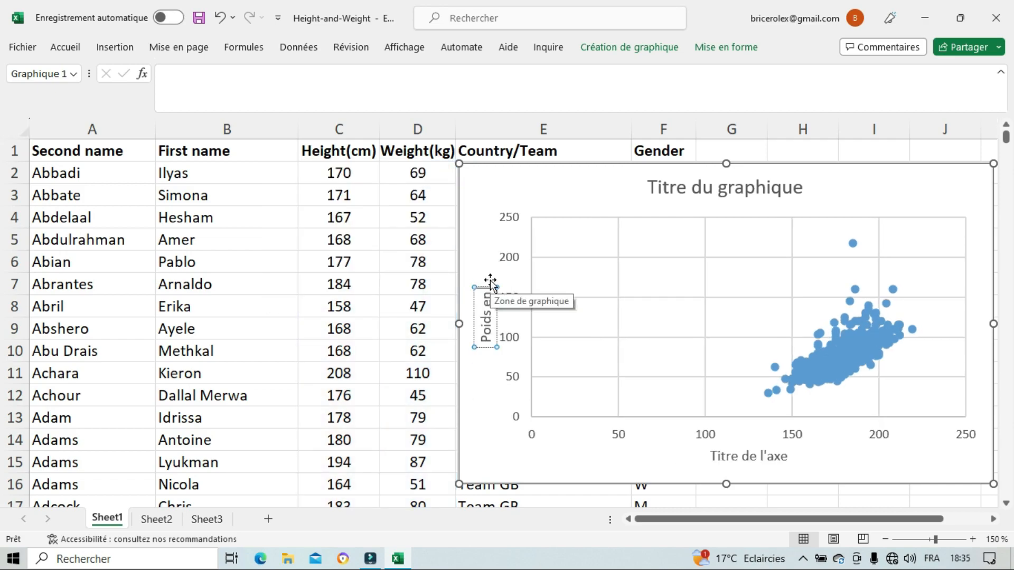
pyautogui.write('k')
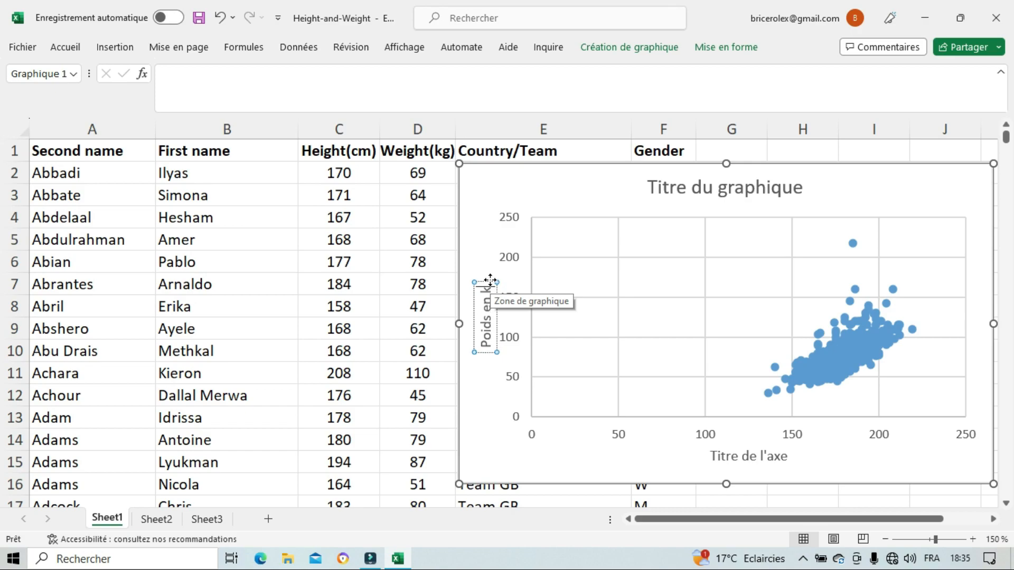
pyautogui.write('g')
# - Change the horizontal axis title to "Tailles en cm"
pyautogui.click(771, 455)
pyautogui.click(788, 458)
pyautogui.press('BackSpace')
pyautogui.press('BackSpace')
pyautogui.press('BackSpace')
pyautogui.press('BackSpace')
pyautogui.press('BackSpace')
pyautogui.press('BackSpace')
pyautogui.press('BackSpace')
pyautogui.press('BackSpace')
pyautogui.press('BackSpace')
pyautogui.press('BackSpace')
pyautogui.press('BackSpace')
pyautogui.press('BackSpace')
pyautogui.press('BackSpace')
pyautogui.write('ailles en cm')
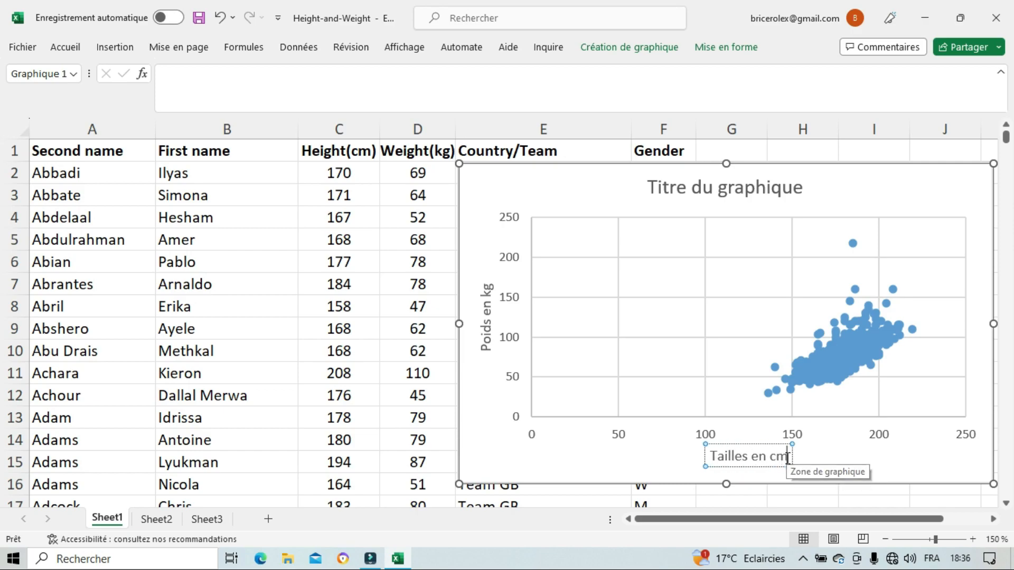
pyautogui.click(845, 206)
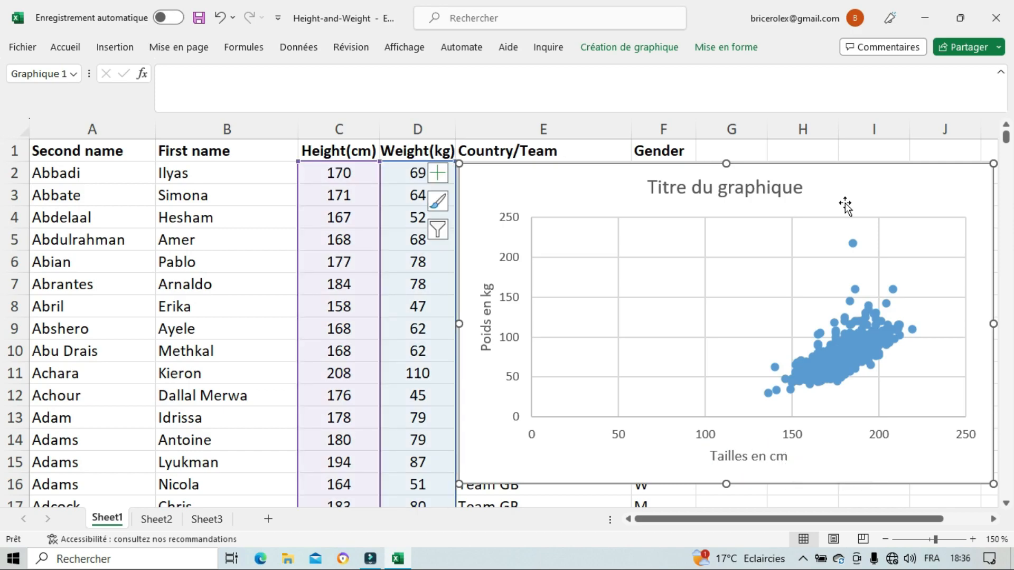
# - Change the chart title to "Tailles et poids des athlètes"
pyautogui.click(766, 179)
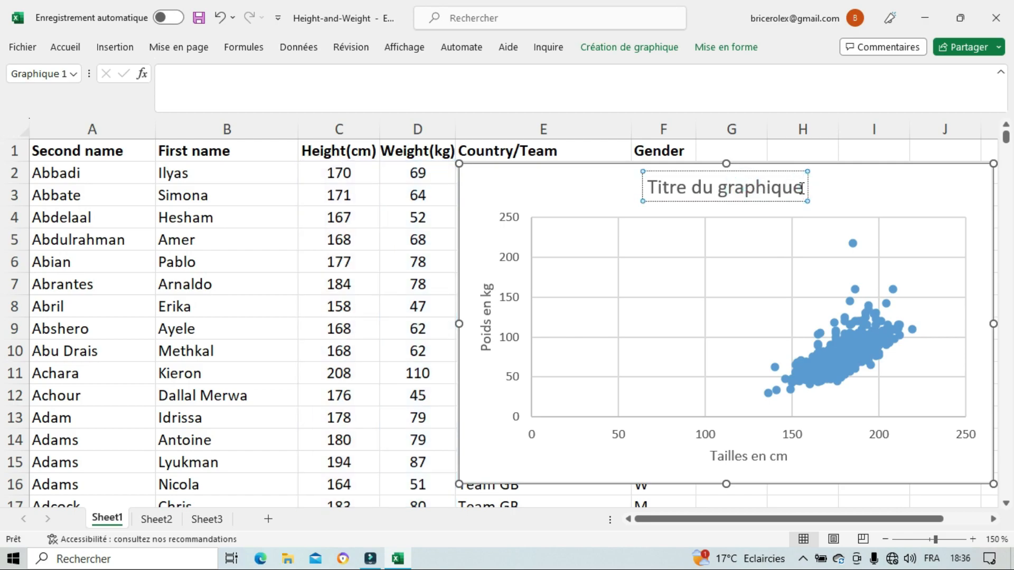
pyautogui.click(802, 189)
pyautogui.press('BackSpace')
pyautogui.press('BackSpace')
pyautogui.press('BackSpace')
pyautogui.press('BackSpace')
pyautogui.press('BackSpace')
pyautogui.press('BackSpace')
pyautogui.press('BackSpace')
pyautogui.press('BackSpace')
pyautogui.press('BackSpace')
pyautogui.press('BackSpace')
pyautogui.press('BackSpace')
pyautogui.press('BackSpace')
pyautogui.press('BackSpace')
pyautogui.press('BackSpace')
pyautogui.press('BackSpace')
pyautogui.press('BackSpace')
pyautogui.press('BackSpace')
pyautogui.write('ailles et poids des athlètes')
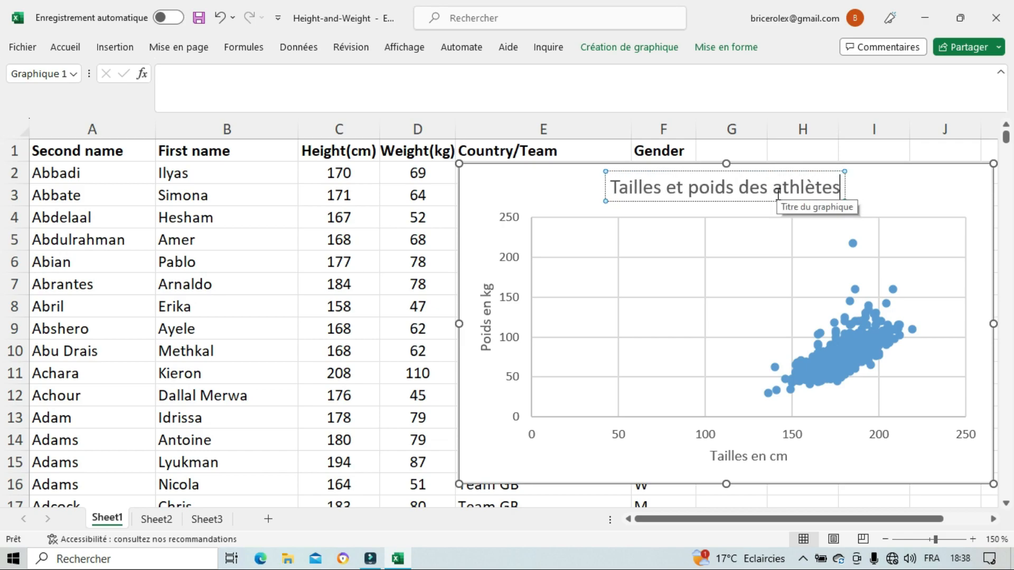
pyautogui.click(782, 431)
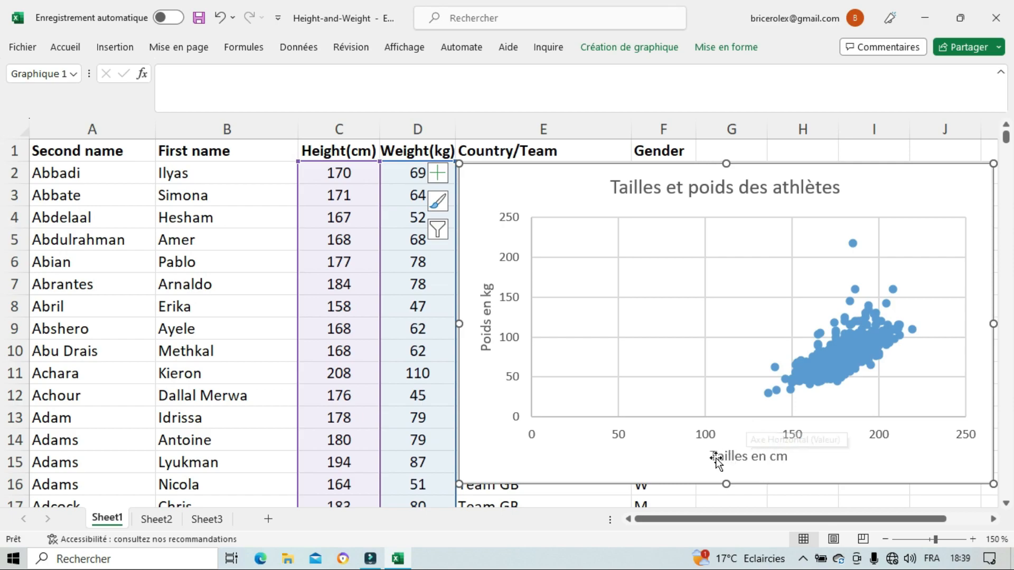
# - Set the horizontal axis minimum to 120 and close the axis formatting options
pyautogui.rightClick(701, 436)
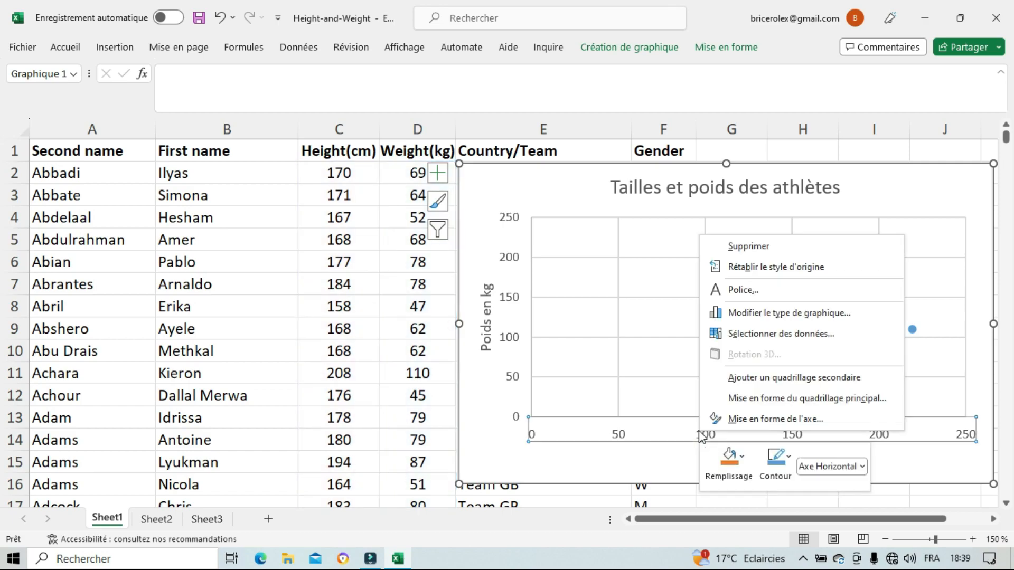
pyautogui.click(771, 420)
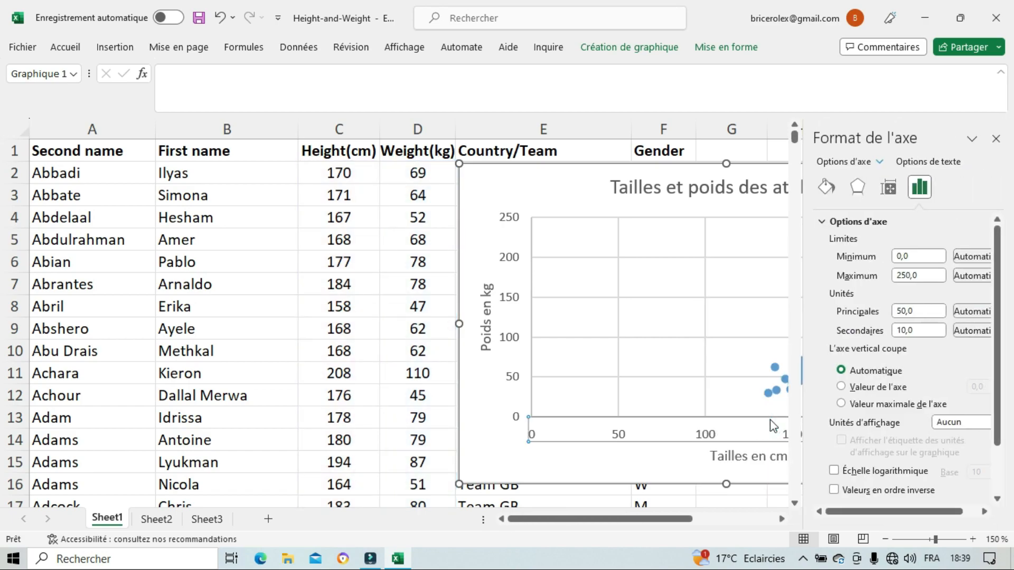
pyautogui.click(905, 256)
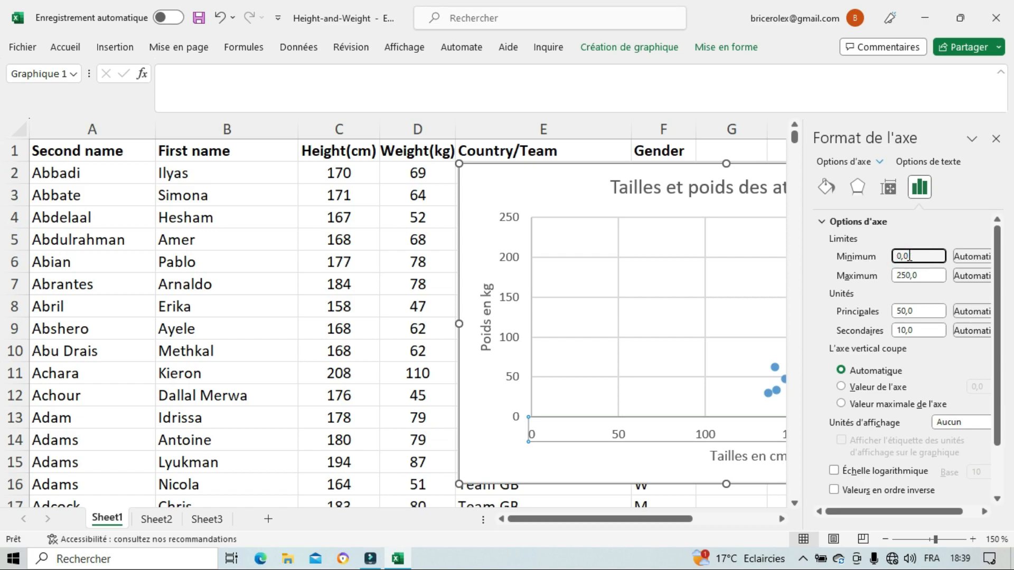
pyautogui.write('120')
pyautogui.click(657, 317)
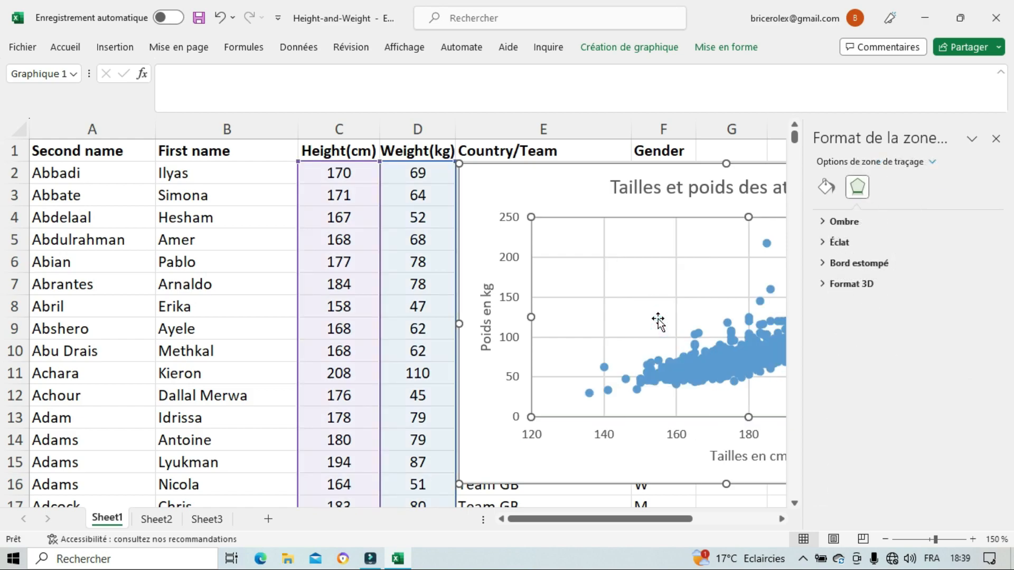
pyautogui.click(996, 139)
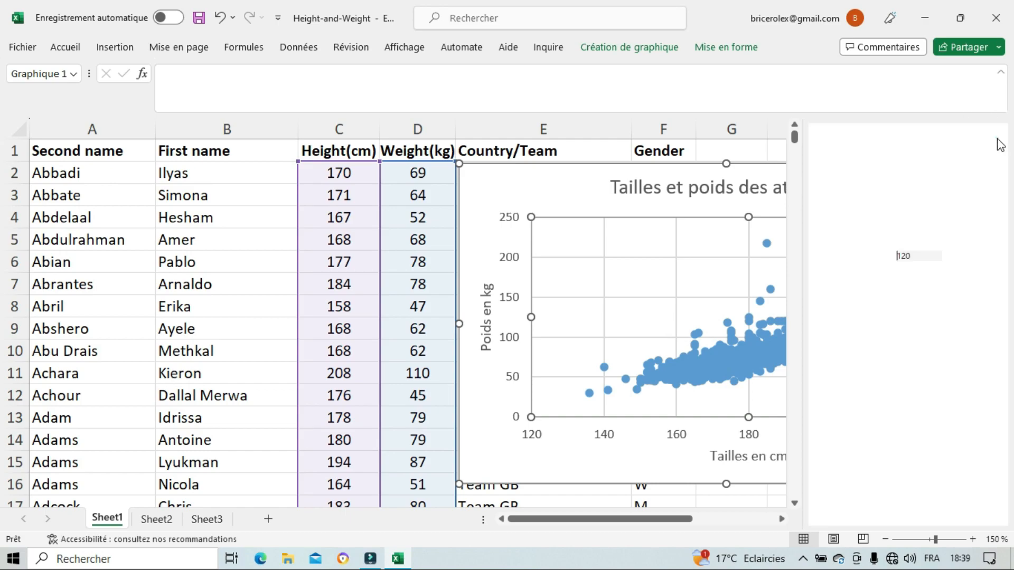